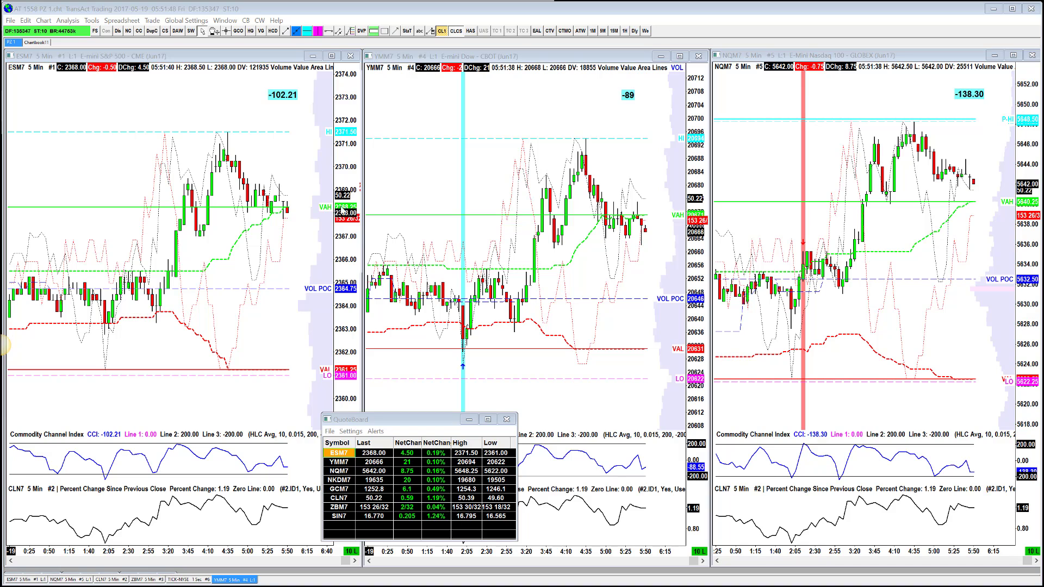
Open the Trade menu over the ESM7, YMM7 and NQM7 futures charts
click(149, 21)
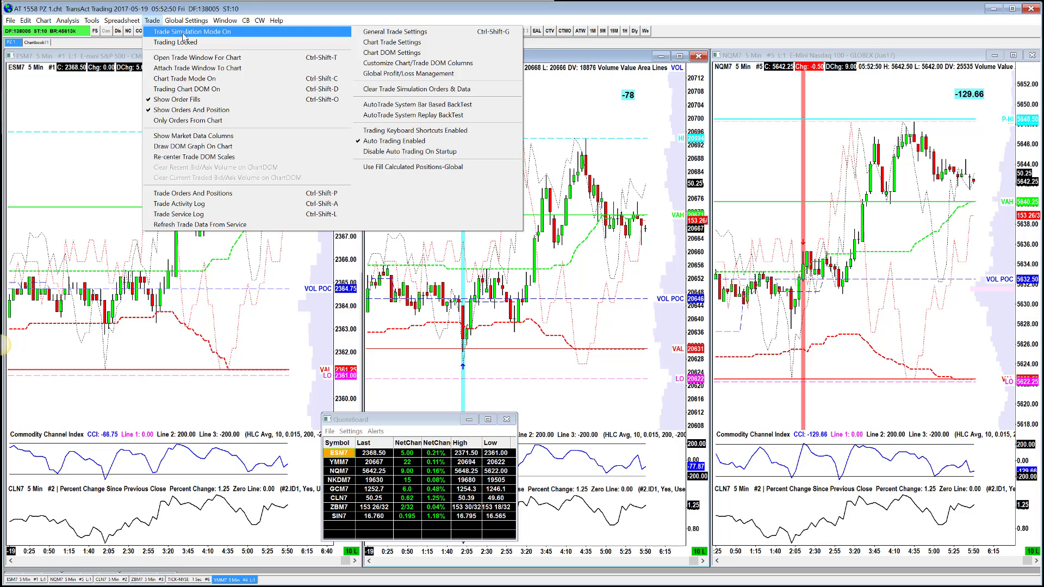
Open the Trade Activity Log and display the Trade Activity list of fills
click(167, 205)
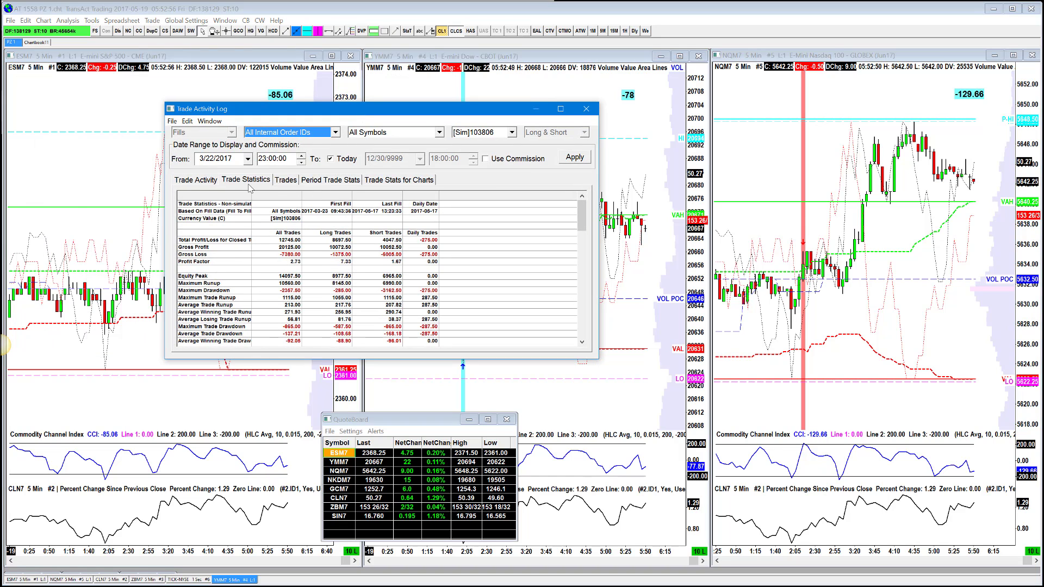
click(204, 179)
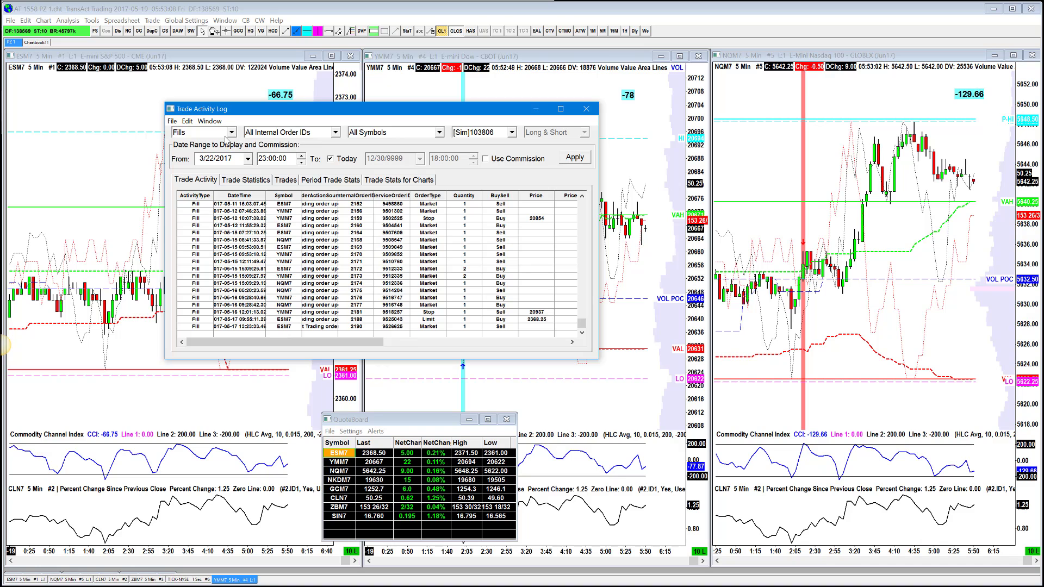
click(196, 133)
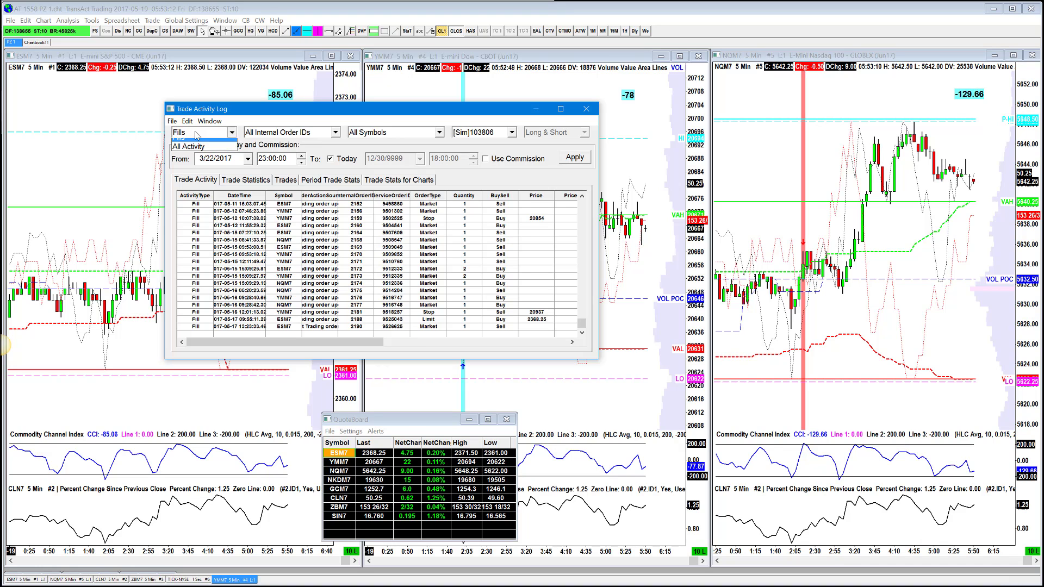
click(196, 152)
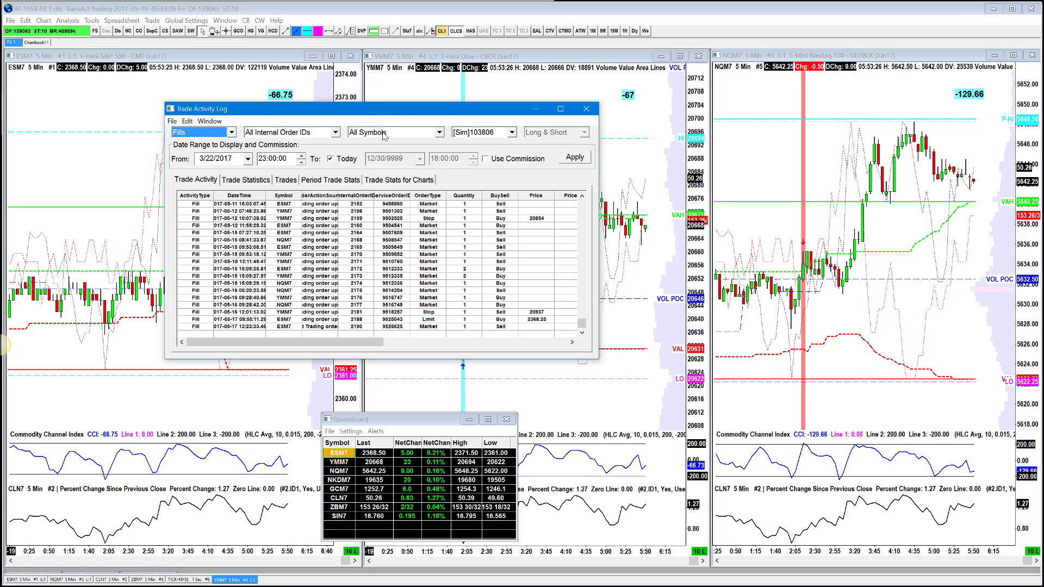
click(384, 135)
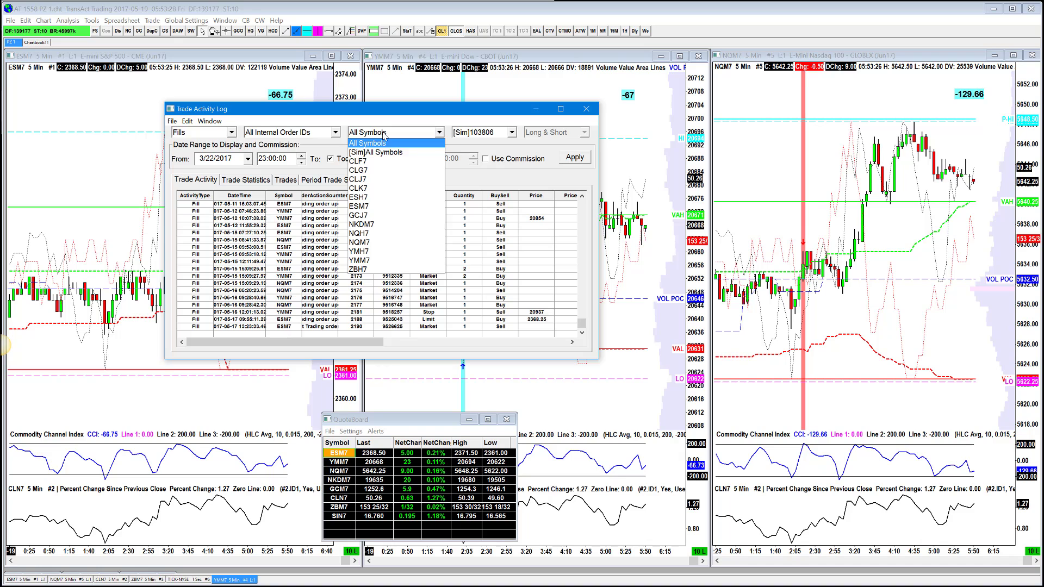
click(384, 135)
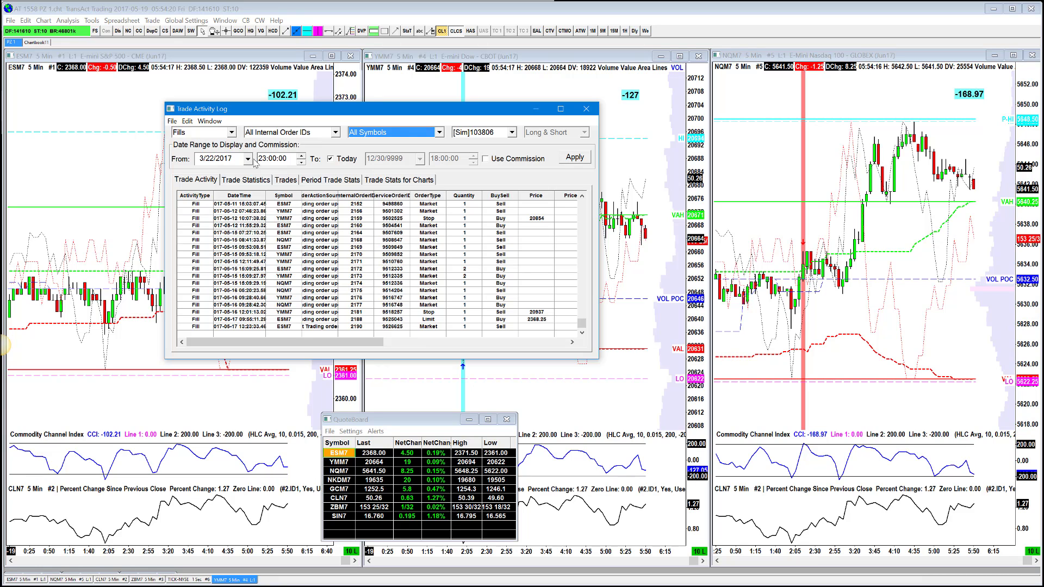
click(576, 159)
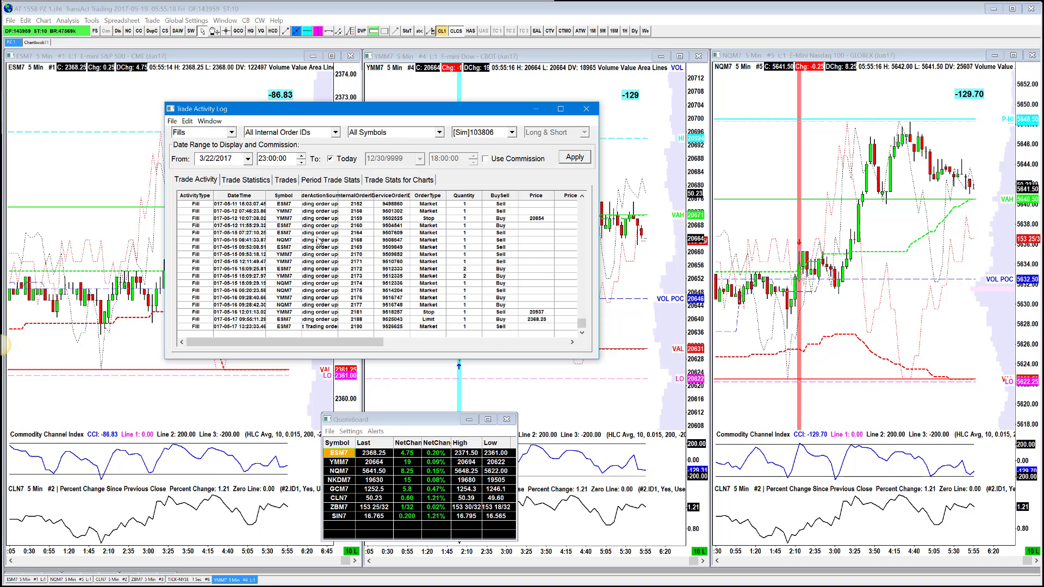
Show the Trade Statistics tab with 12745.00 total profit and profit factor 2.73, scrolling its grid
click(256, 182)
click(290, 181)
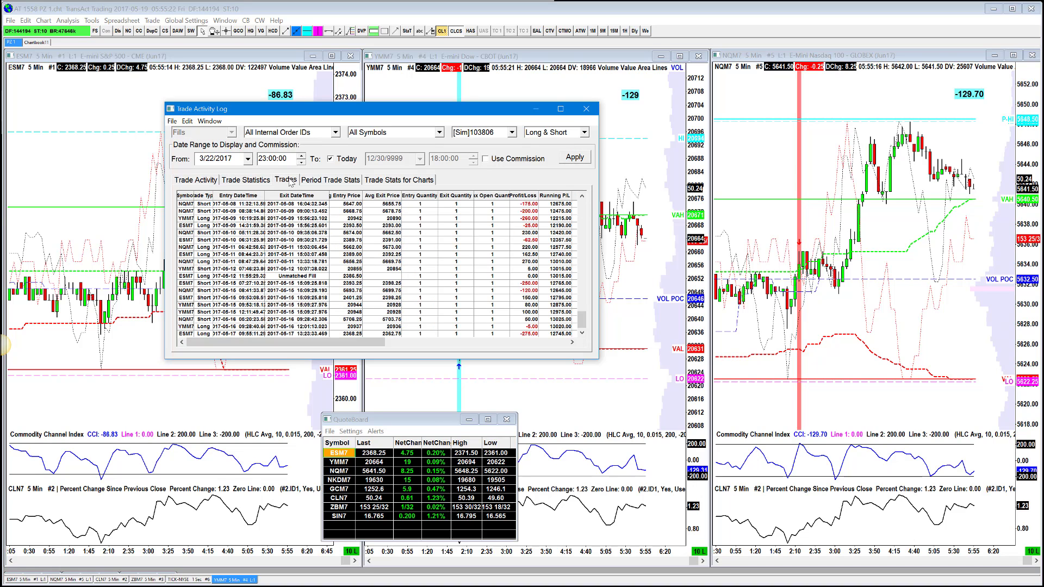
click(238, 182)
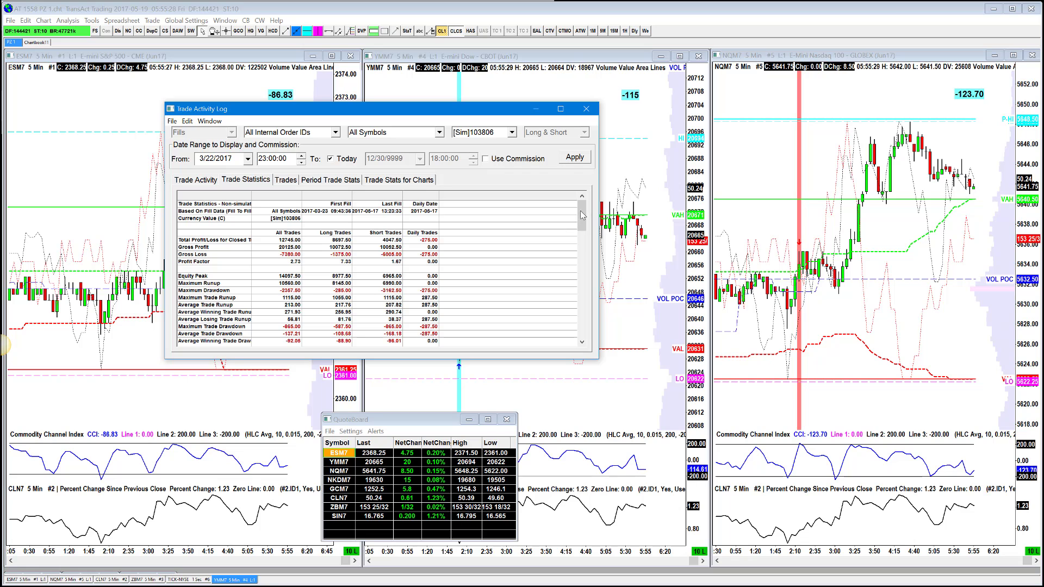
mouse_move(582, 219)
mouse_down()
mouse_move(580, 260)
mouse_move(580, 224)
mouse_up()
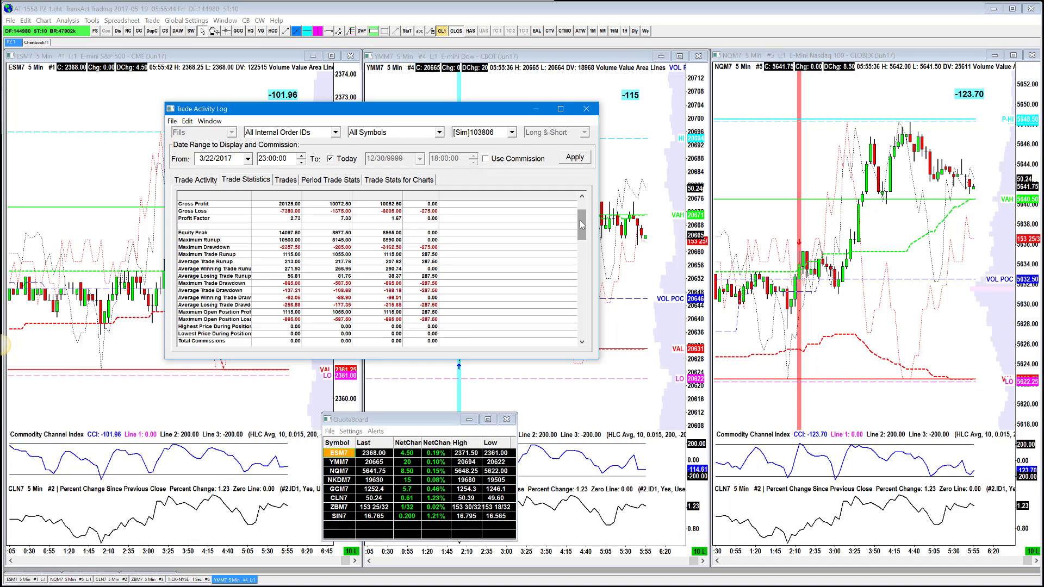
drag(579, 220, 578, 214)
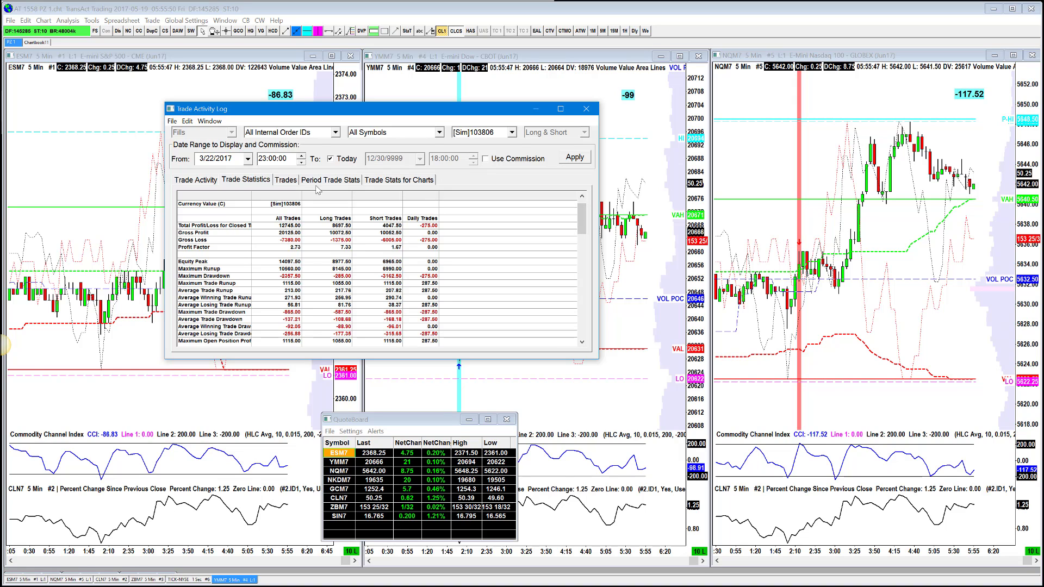
Switch to the Trades tab and select the first closed trade
click(287, 180)
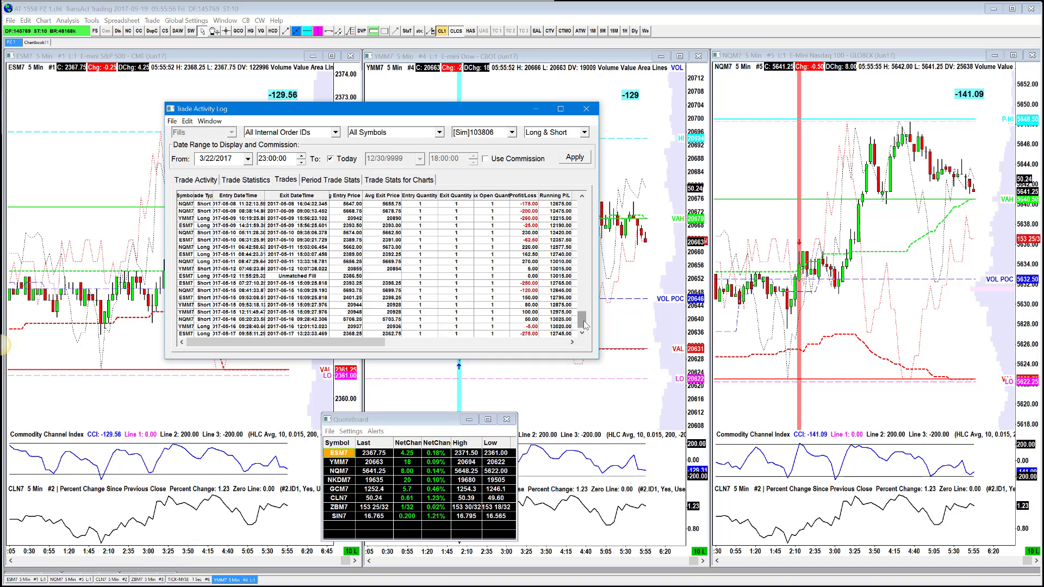
drag(585, 325, 581, 210)
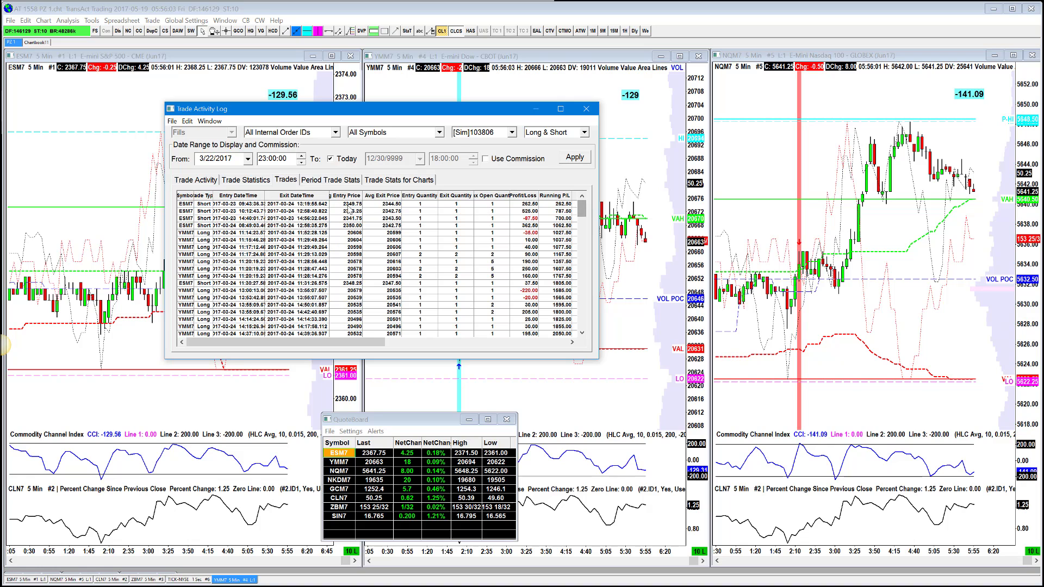
click(235, 204)
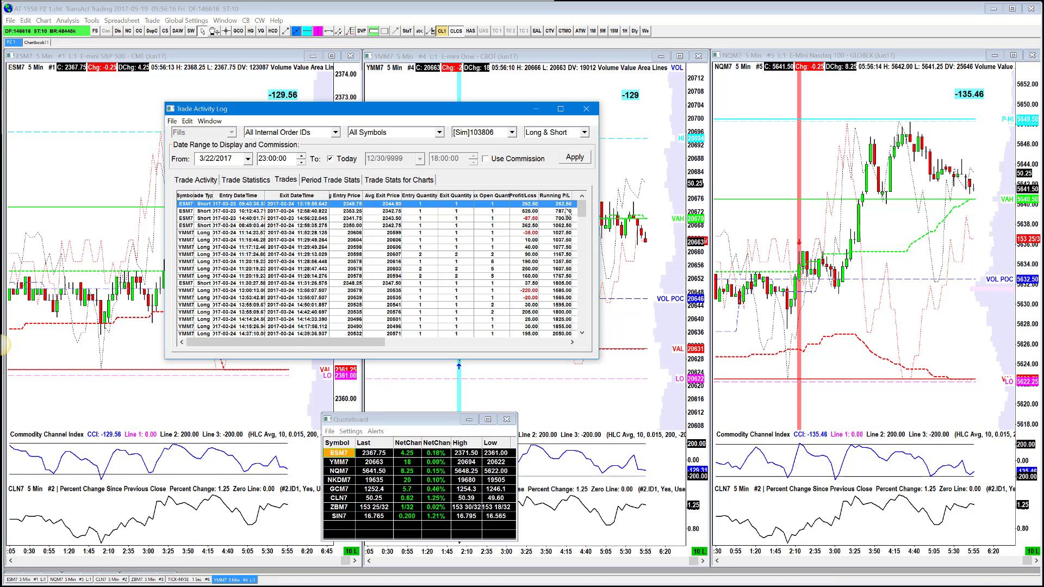
drag(582, 210, 585, 235)
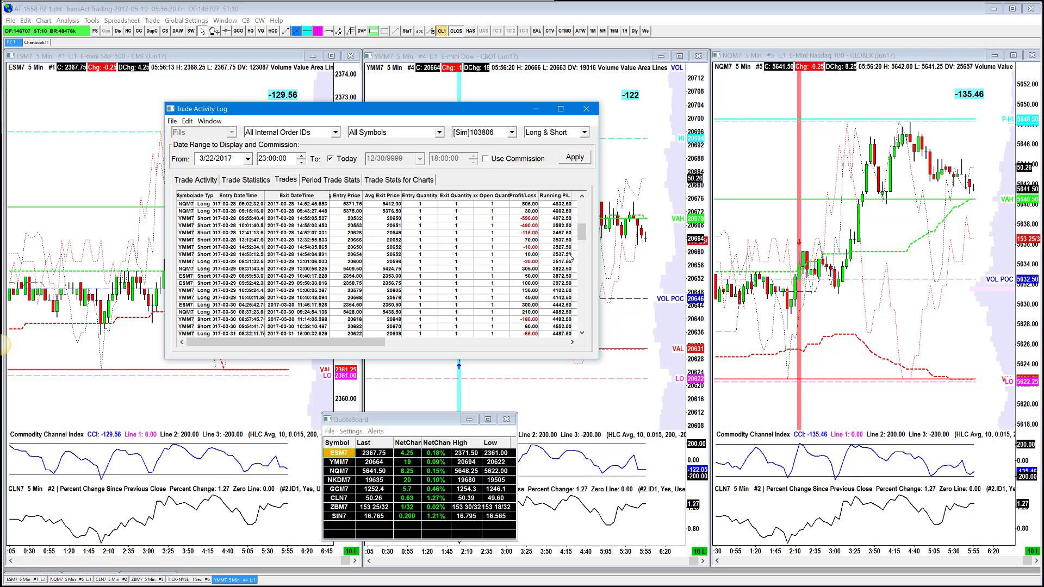
mouse_move(584, 233)
mouse_down()
mouse_move(585, 328)
mouse_move(582, 231)
mouse_up()
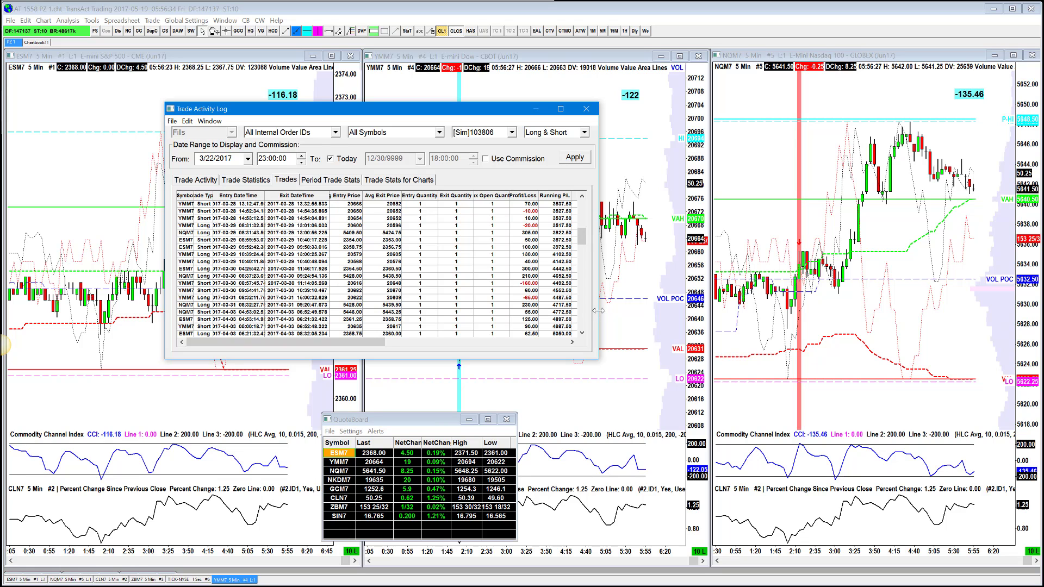
Widen the log to reveal Runup and Drawdown columns, then scroll to trades through 2017-05-15
drag(599, 315, 679, 317)
drag(474, 347, 527, 347)
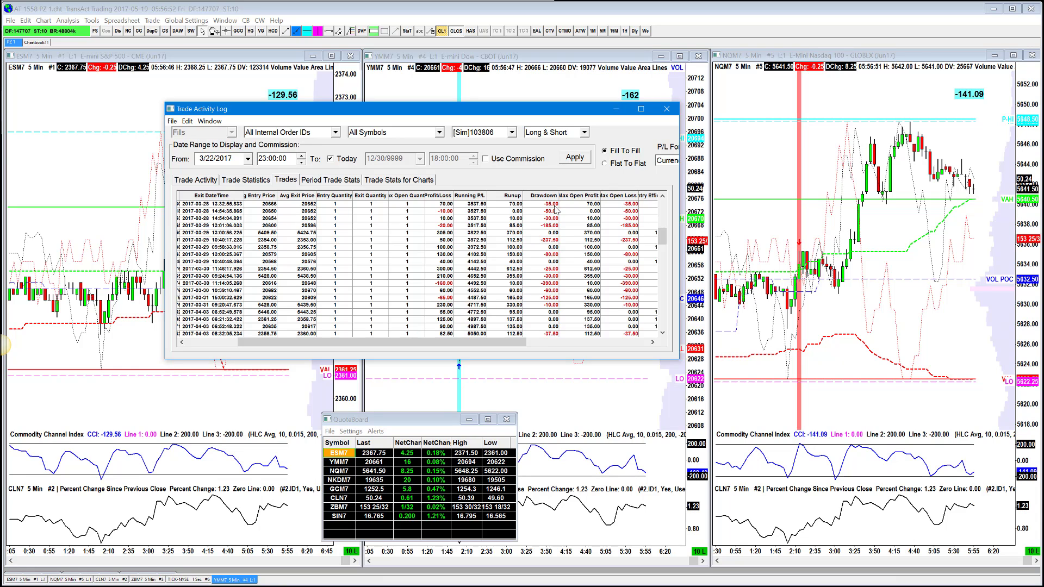
drag(494, 344, 442, 343)
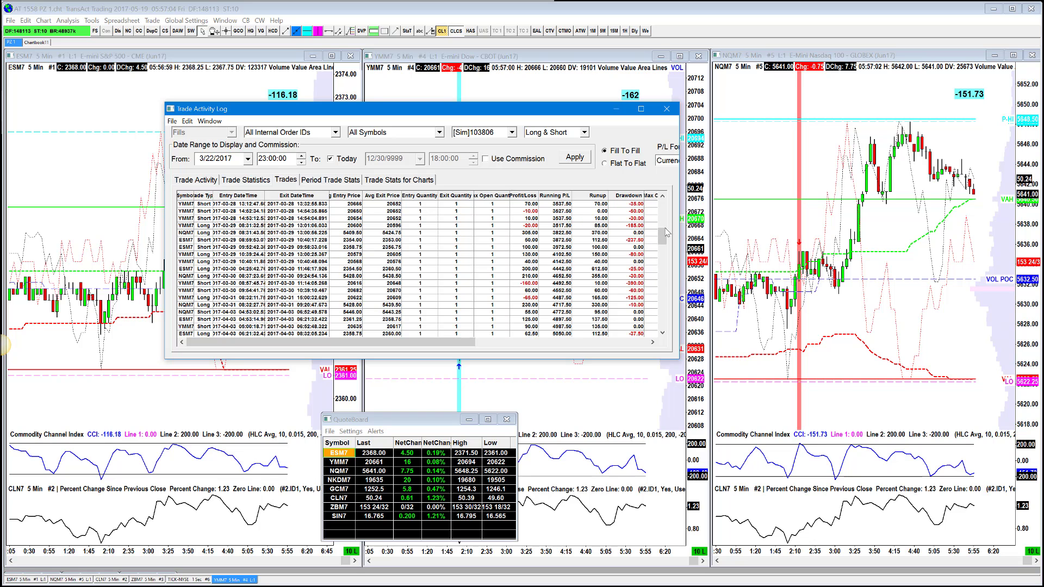
drag(660, 238, 662, 319)
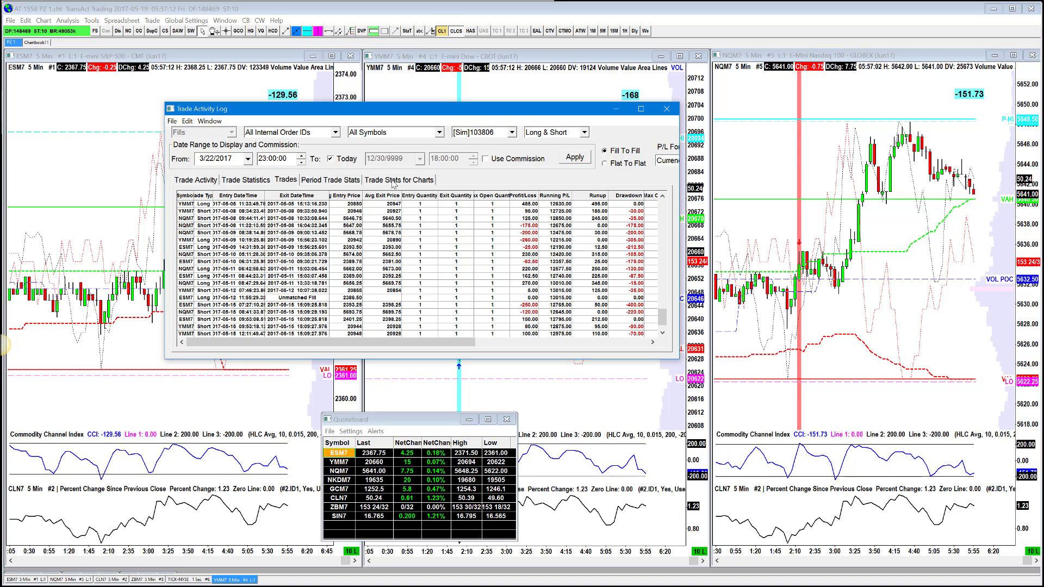
Show Trade Stats for Charts and select the ESM7 and YMM7 rows
click(377, 181)
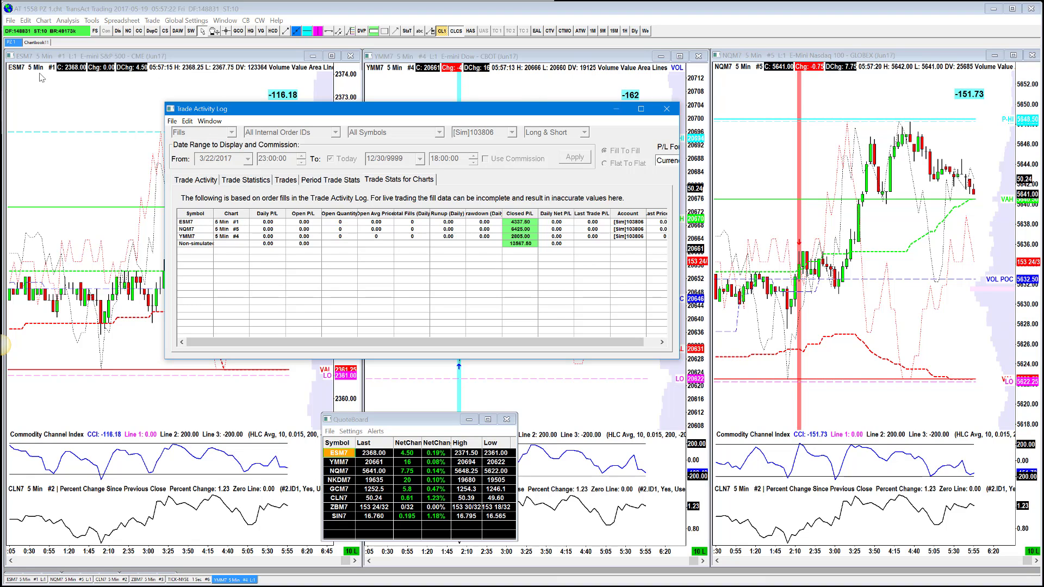
click(235, 224)
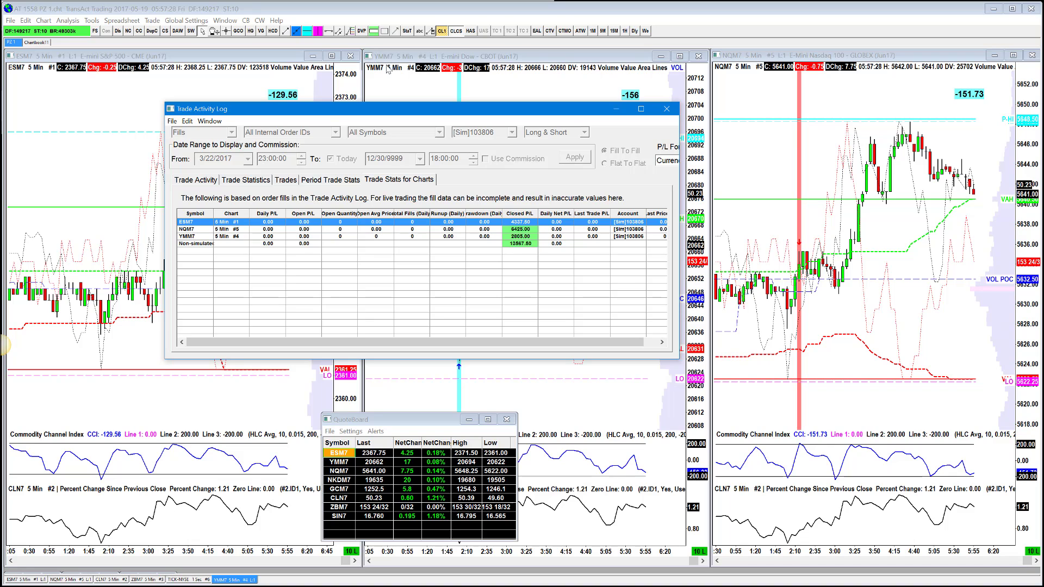
click(223, 236)
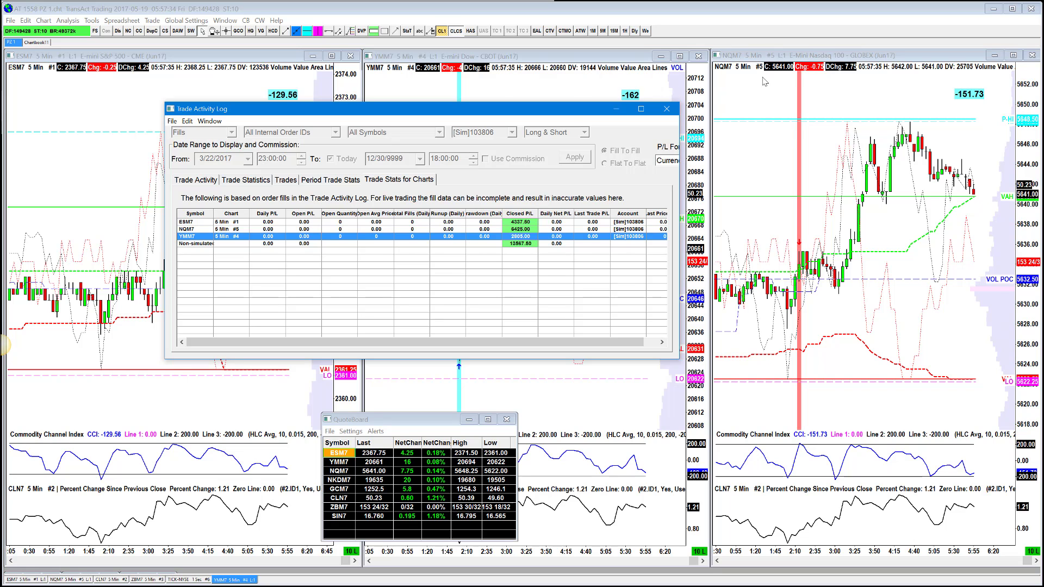
Bring the NQM7 chart forward, reopen the Trade Activity Log, and select the YMM7 row
click(746, 73)
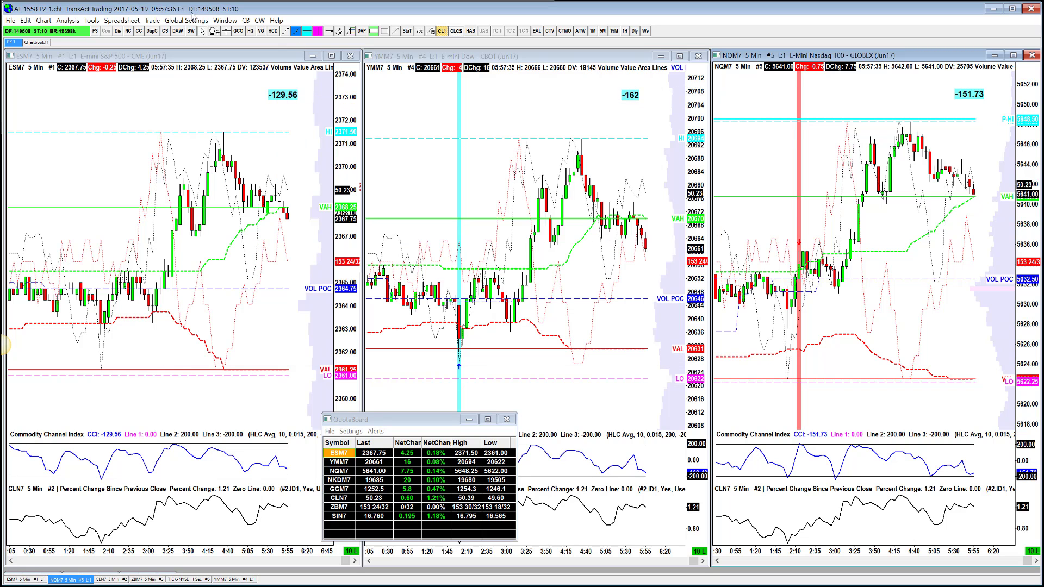
click(152, 20)
click(179, 204)
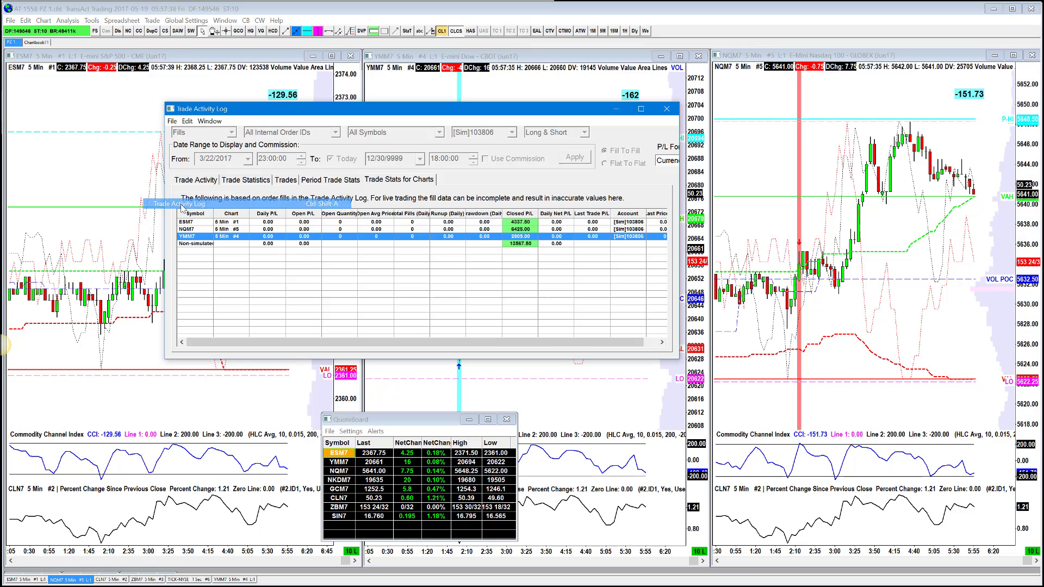
click(338, 231)
click(337, 236)
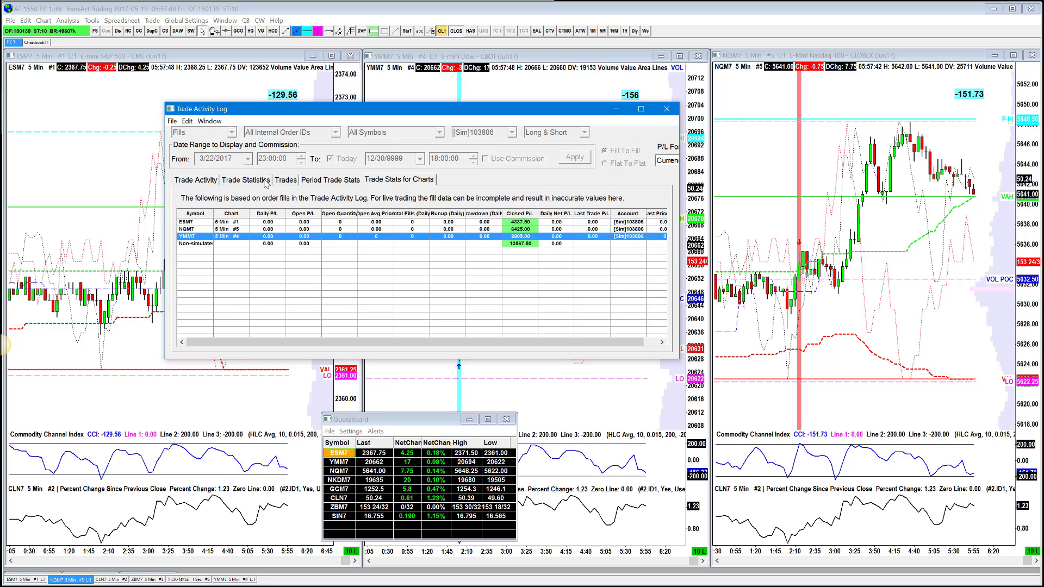
Return to the Trades list and scroll to the latest trades, ending at running P/L 12745.00
click(267, 183)
click(286, 180)
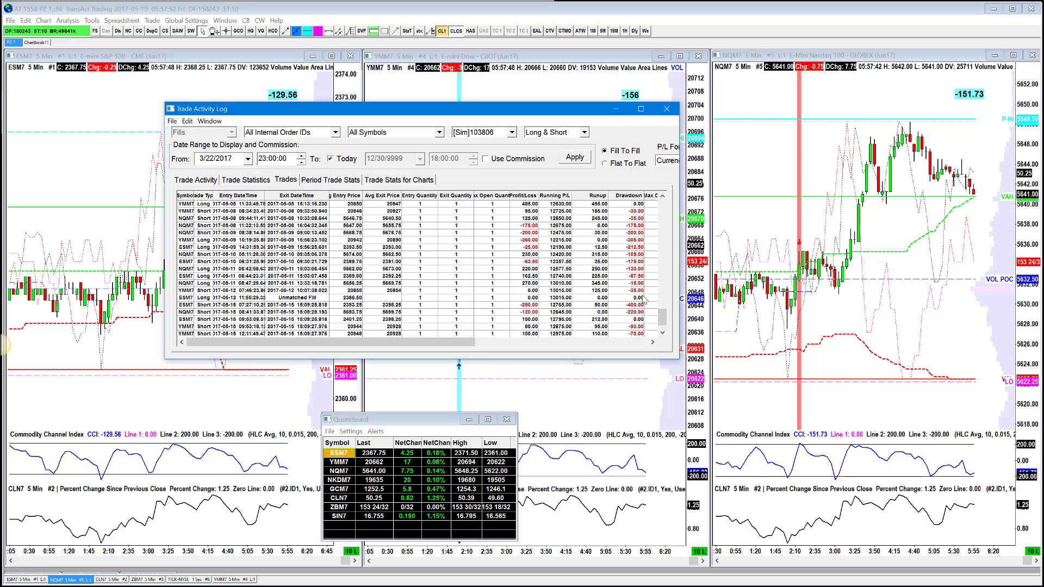
scroll(663, 323, down, 1)
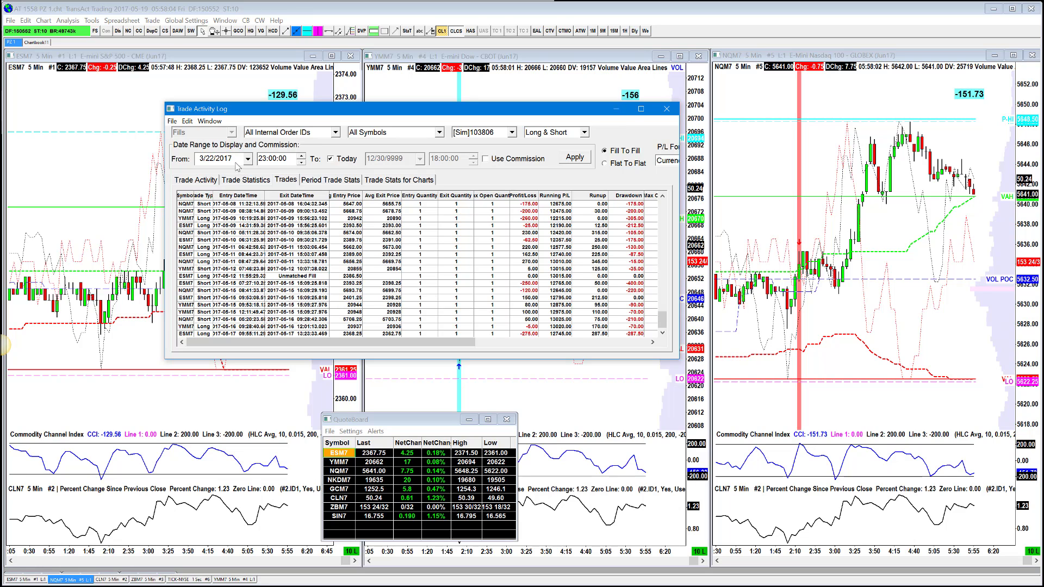
click(187, 121)
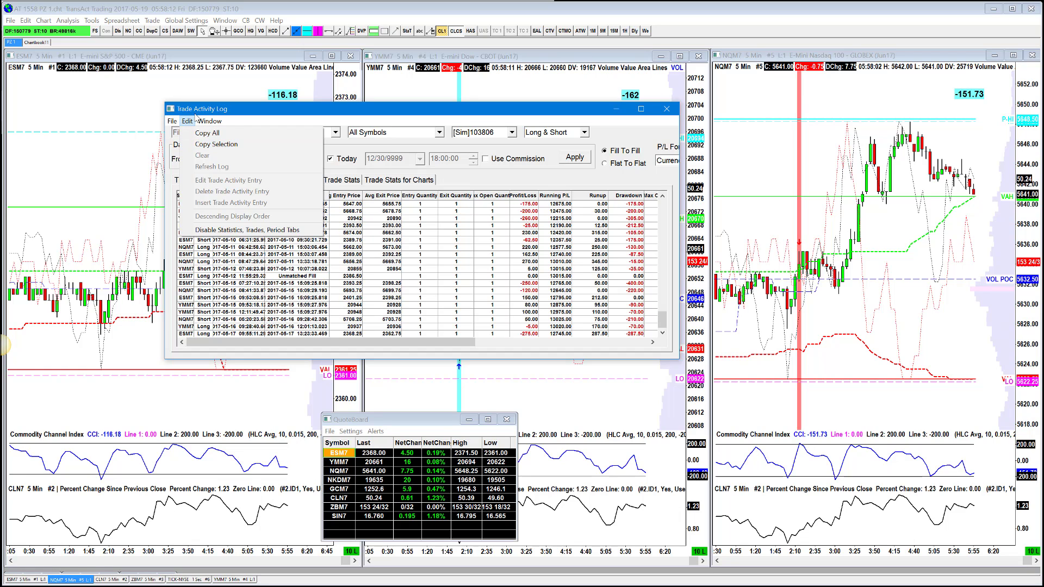
Save the trades log as TradesList.txt using Save Log As
click(172, 121)
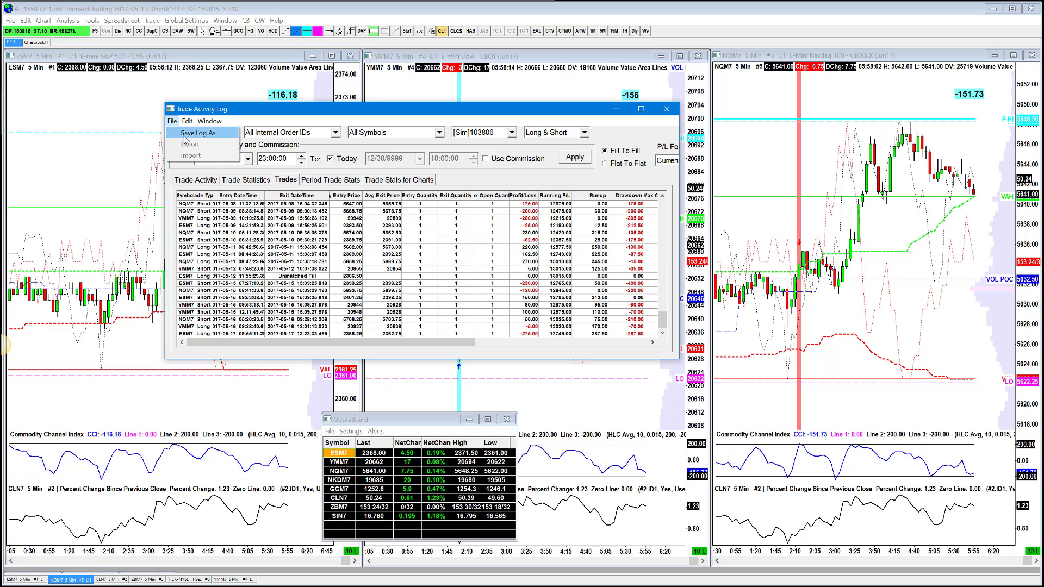
click(185, 135)
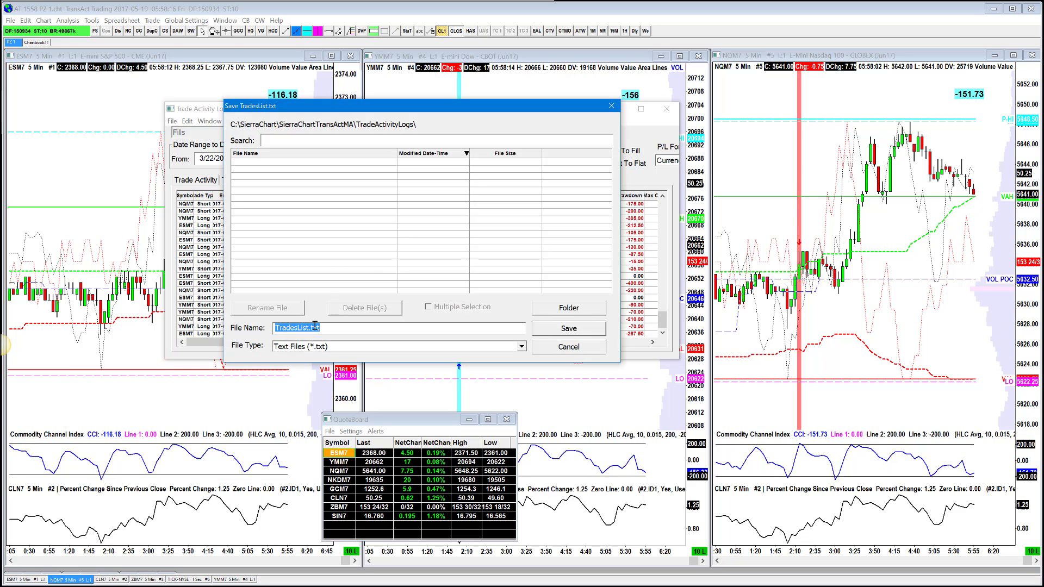
key(Return)
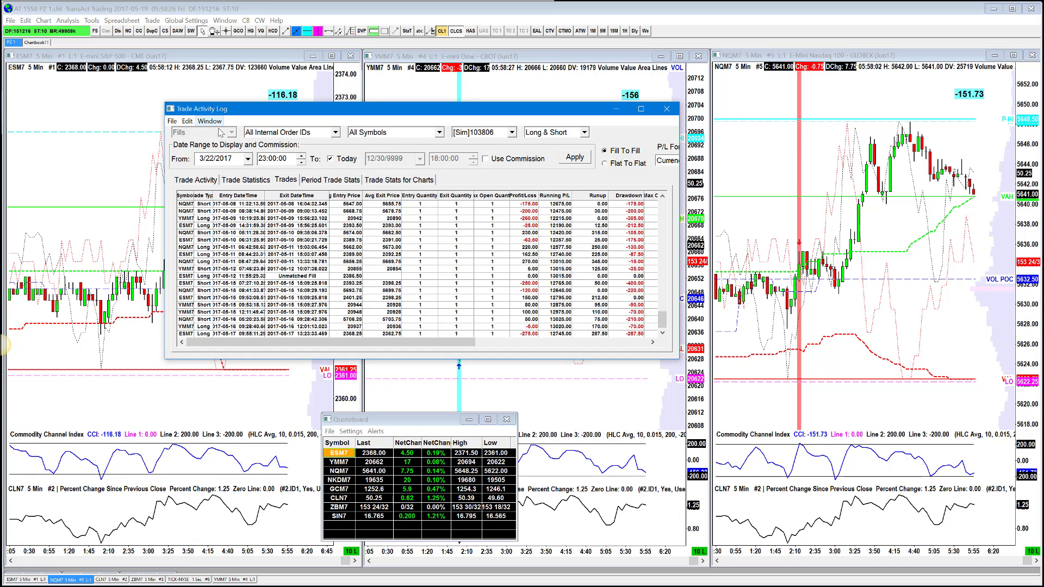
Scroll the Trades table back to the earliest trades from 2017-03-23
drag(666, 327, 666, 205)
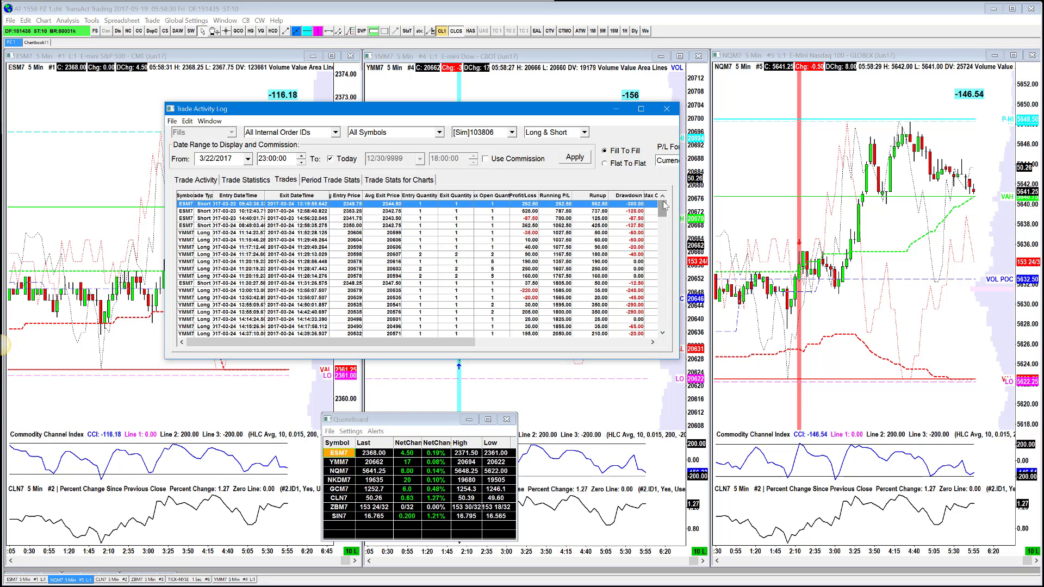